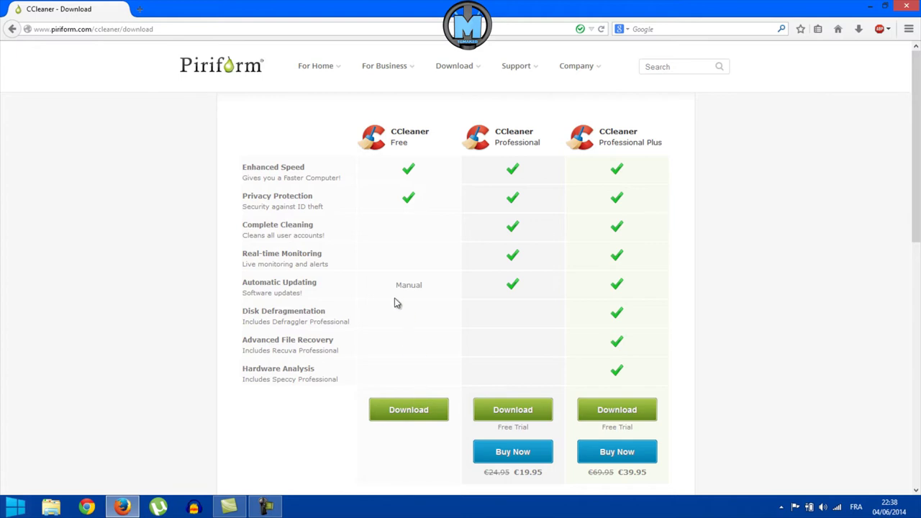
# Download the free edition of CCleaner from the Piriform page and save the installer ccsetup414.exe
pyautogui.moveTo(401, 289); pyautogui.dragTo(424, 291)
pyautogui.click(424, 291)
pyautogui.click(415, 409)
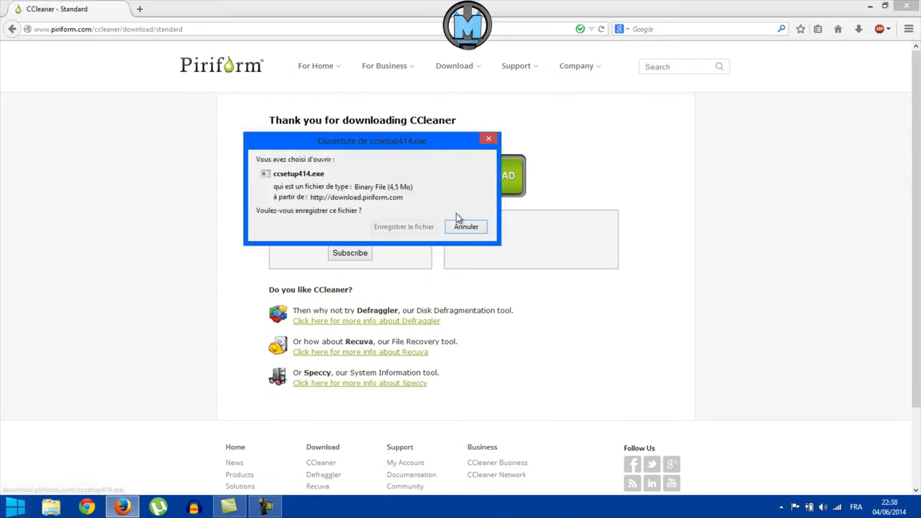
pyautogui.click(403, 227)
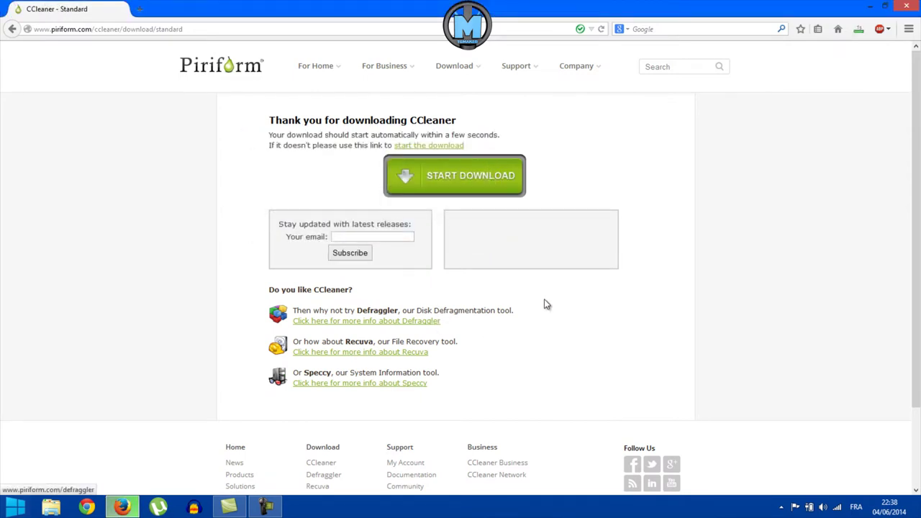
# Run the downloaded ccsetup414.exe and minimise the browser so only the setup wizard remains in view
pyautogui.click(858, 30)
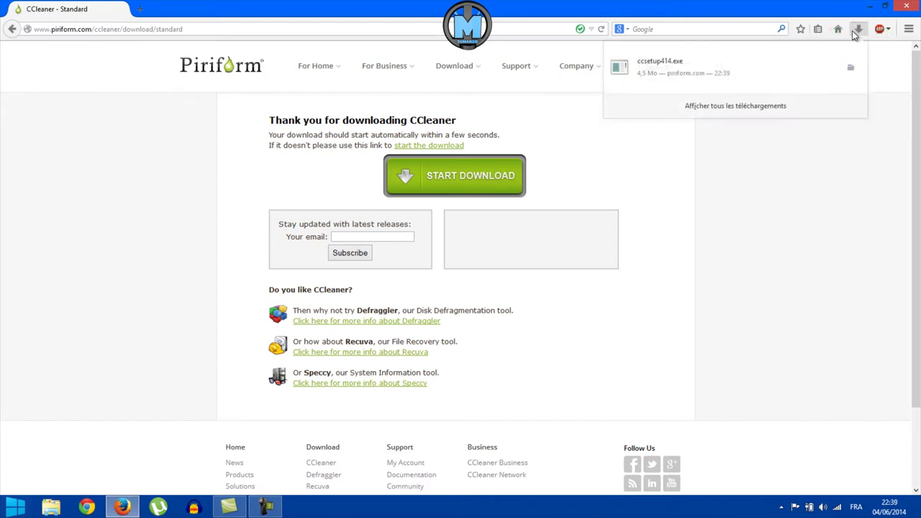
pyautogui.click(721, 77)
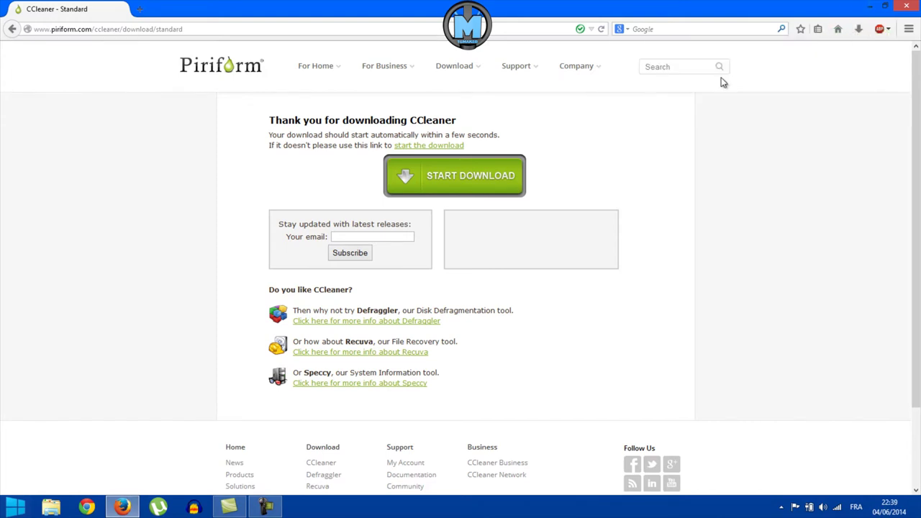
pyautogui.click(407, 189)
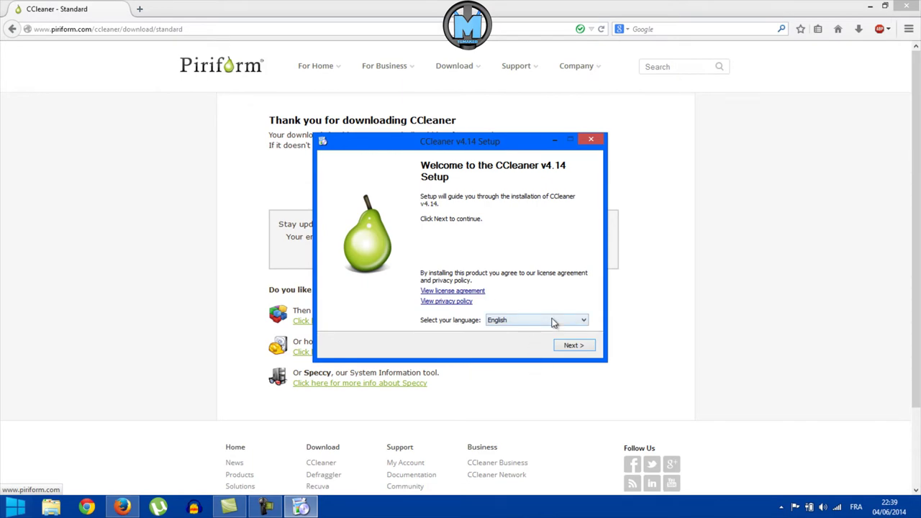
pyautogui.click(870, 5)
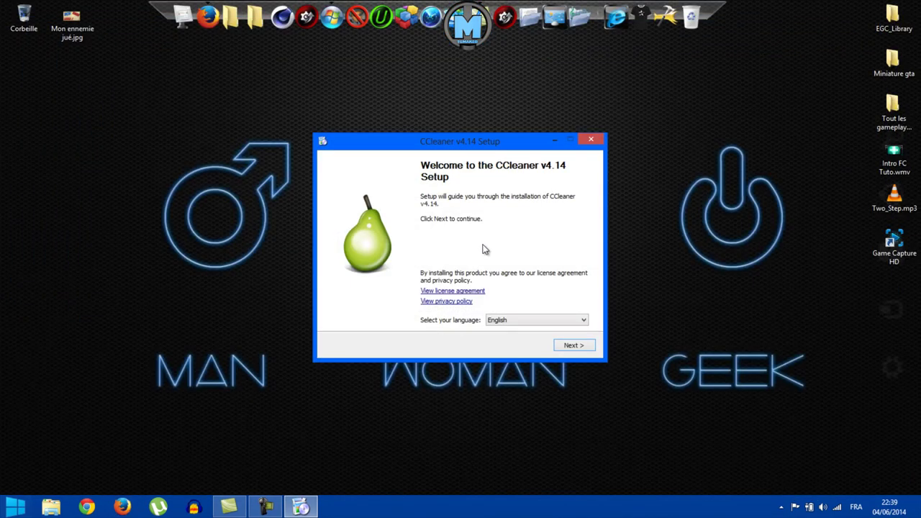
# Set the setup wizard's language to Français
pyautogui.click(548, 320)
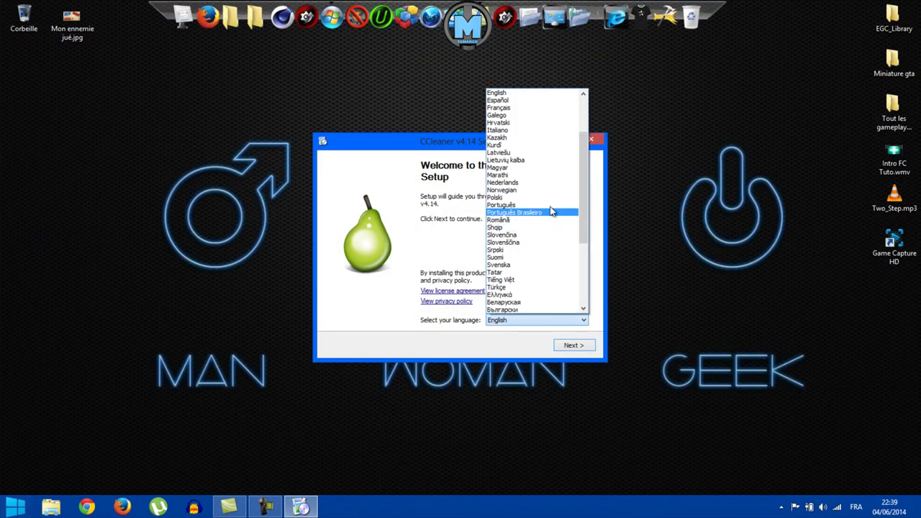
pyautogui.click(541, 107)
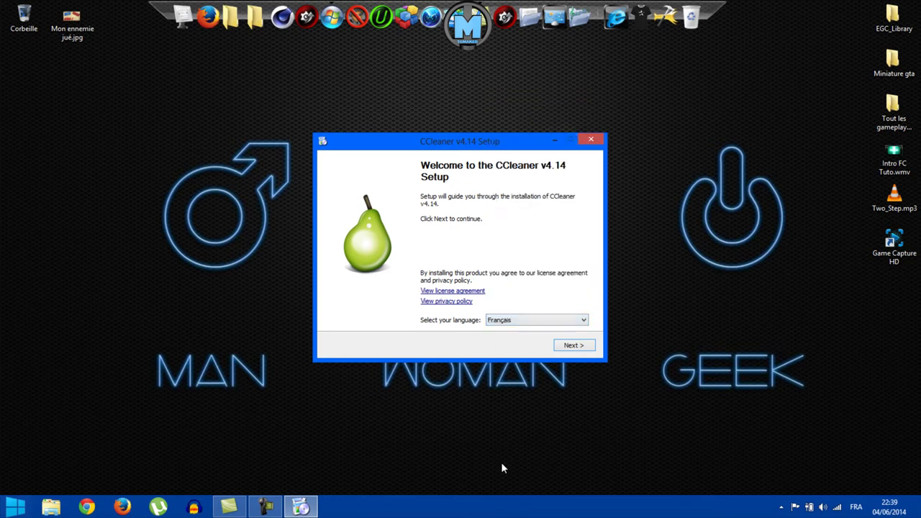
pyautogui.click(582, 350)
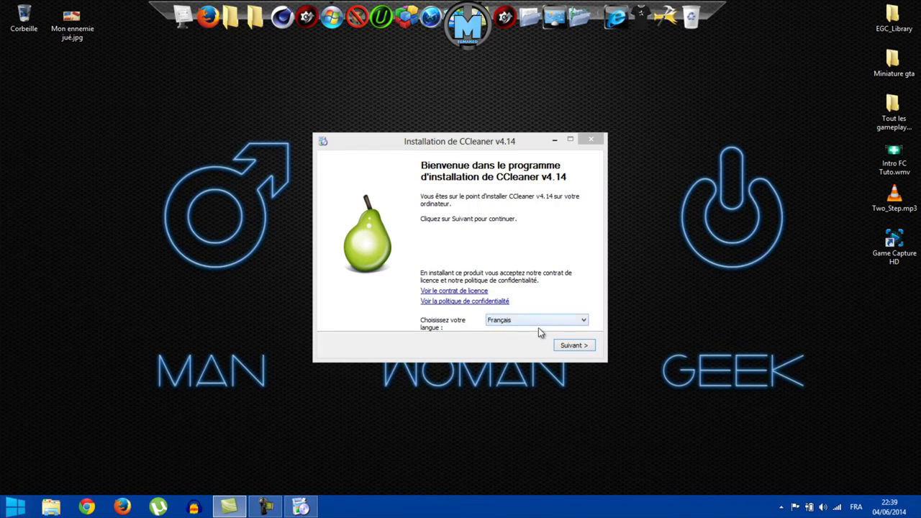
# Install CCleaner v4.14 with the default options, then launch it and maximise its window
pyautogui.click(569, 346)
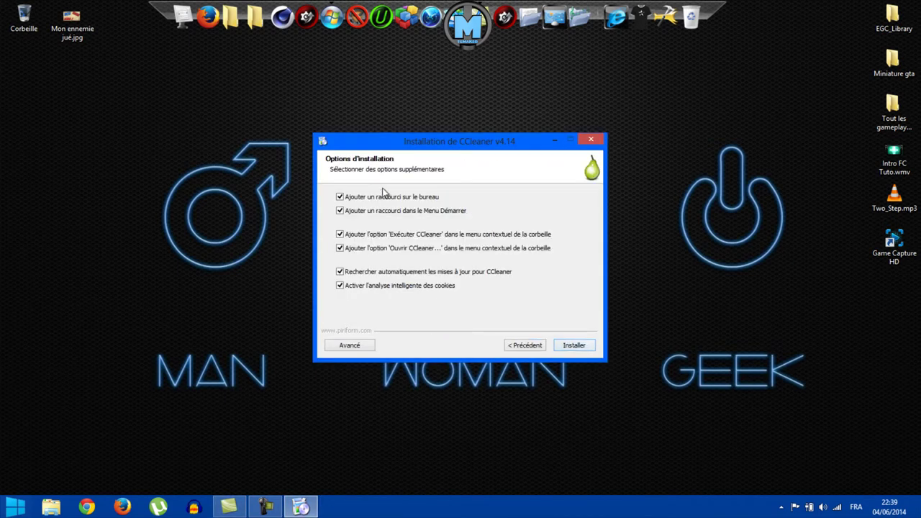
pyautogui.click(574, 346)
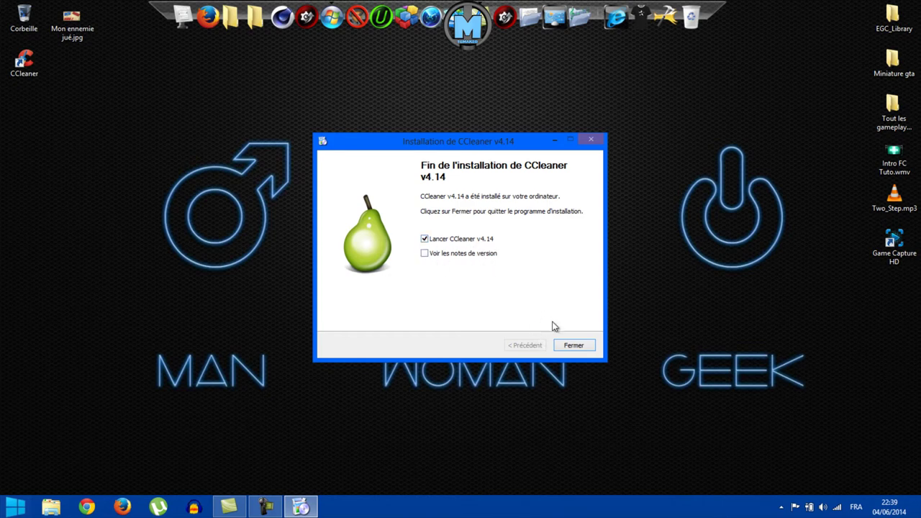
pyautogui.click(574, 345)
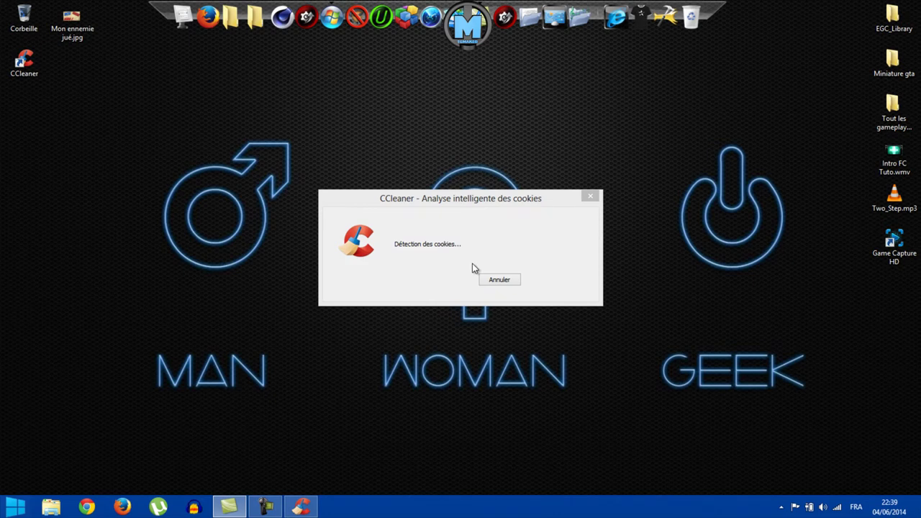
pyautogui.doubleClick(442, 97)
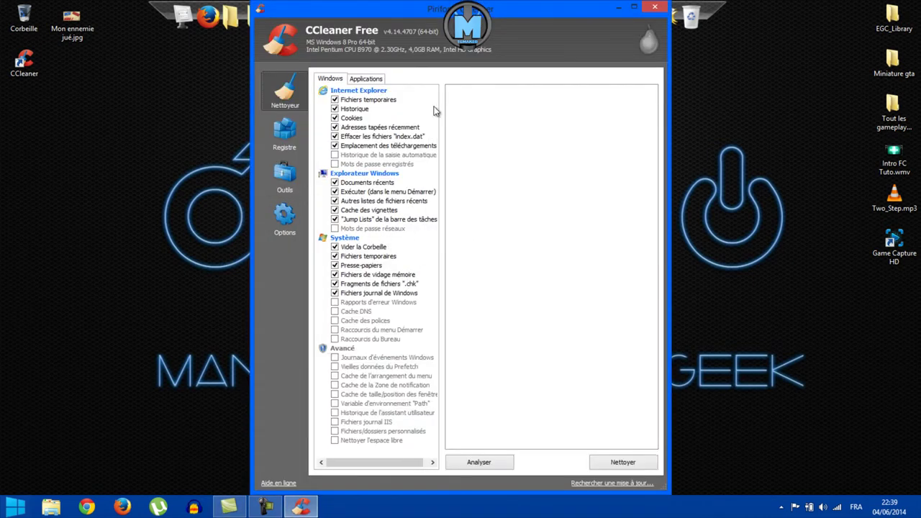
pyautogui.click(634, 9)
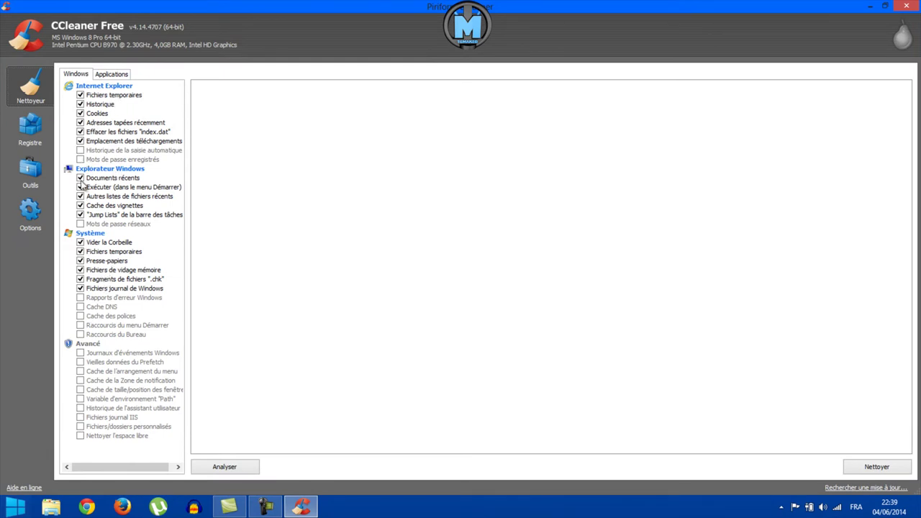
# Include Rapports d'erreur Windows and Cache DNS in the system items to clean, leaving Cache des polices excluded
pyautogui.click(80, 298)
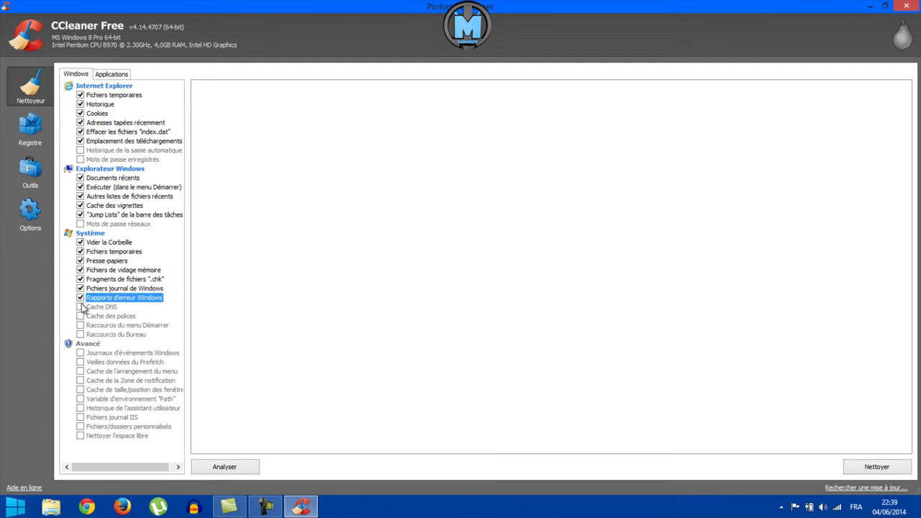
pyautogui.click(81, 306)
pyautogui.click(80, 315)
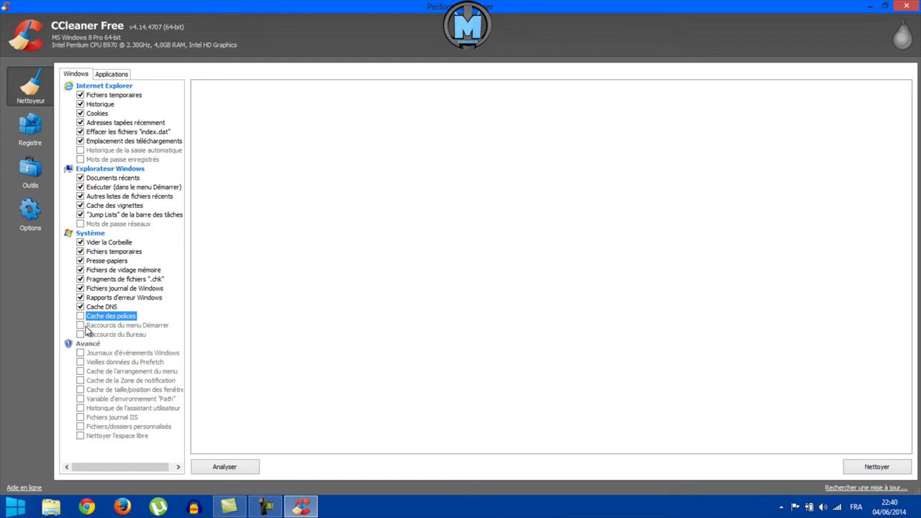
pyautogui.click(86, 353)
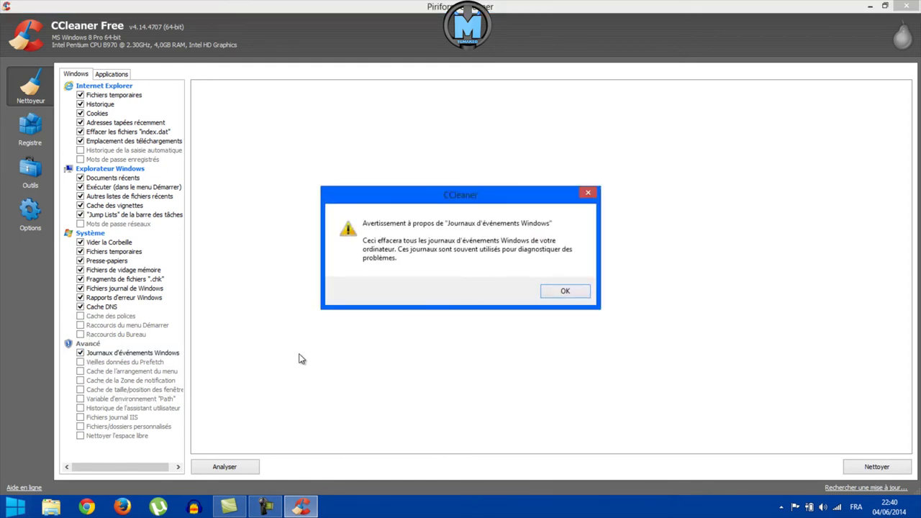
pyautogui.click(566, 291)
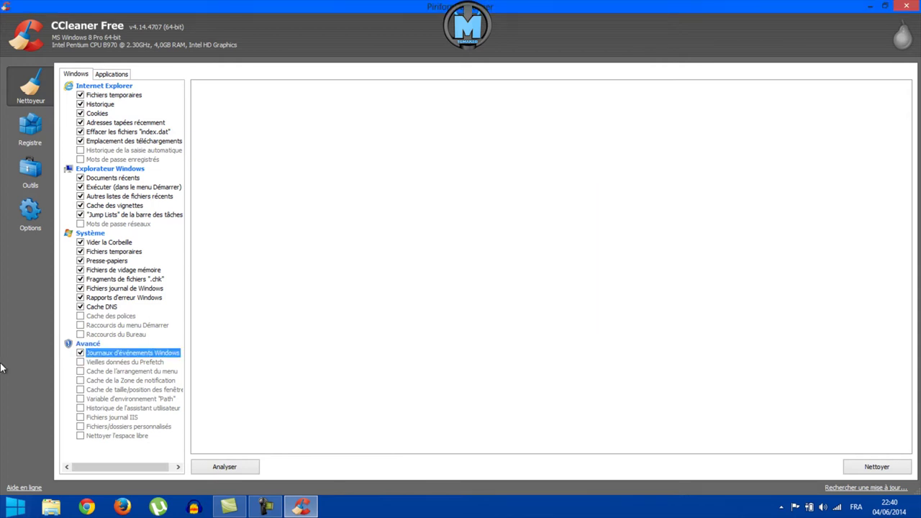
pyautogui.click(80, 353)
# Include Thunderbird's site preferences, form information, saved passwords and database compaction in the application cleaning, accepting the password warning
pyautogui.click(111, 75)
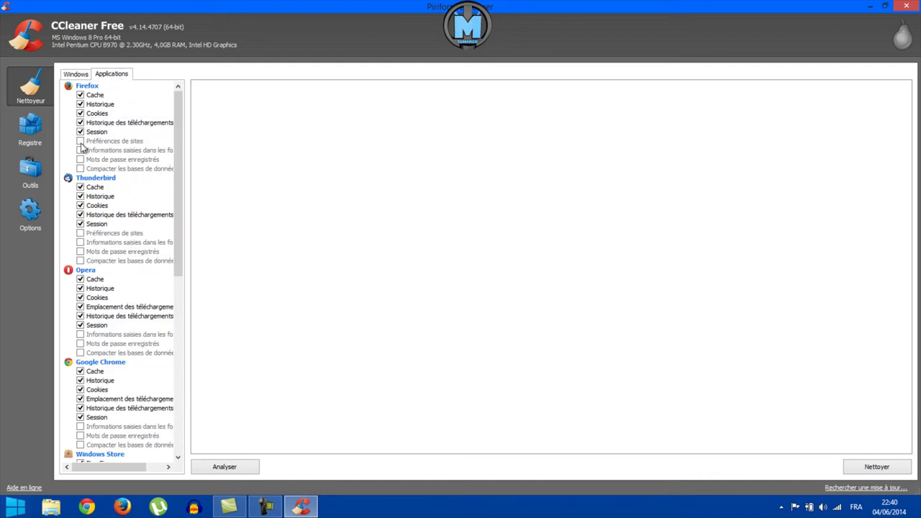
pyautogui.click(80, 234)
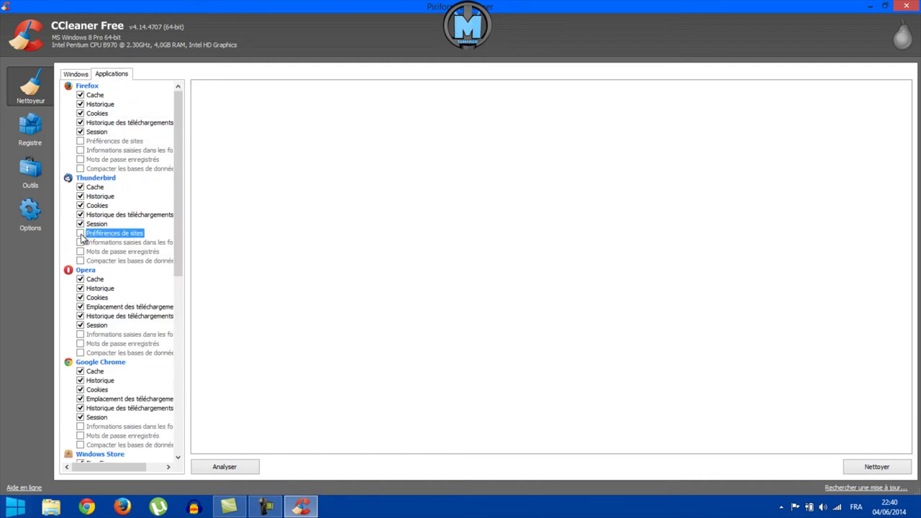
pyautogui.click(80, 241)
pyautogui.click(79, 260)
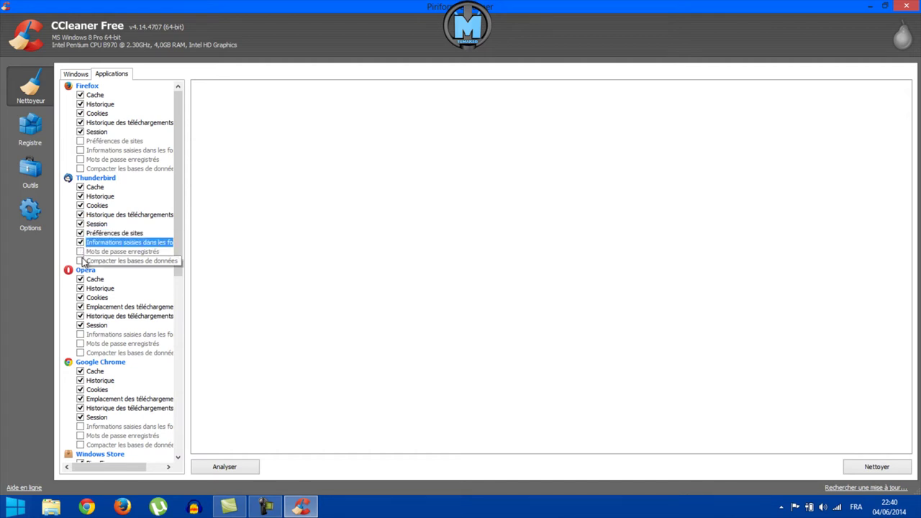
pyautogui.click(80, 251)
pyautogui.click(565, 286)
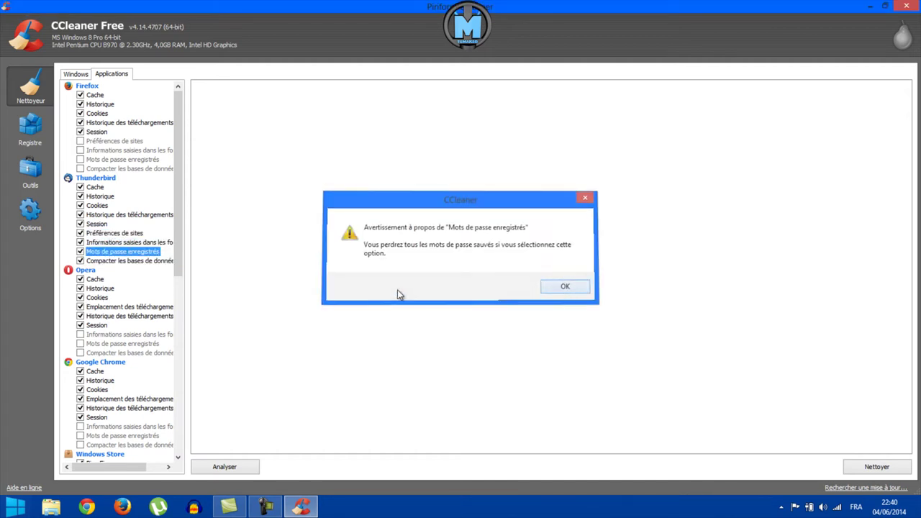
# Include Opera's form information, saved passwords and database compaction in the application cleaning, accepting the password warning
pyautogui.click(80, 335)
pyautogui.click(80, 343)
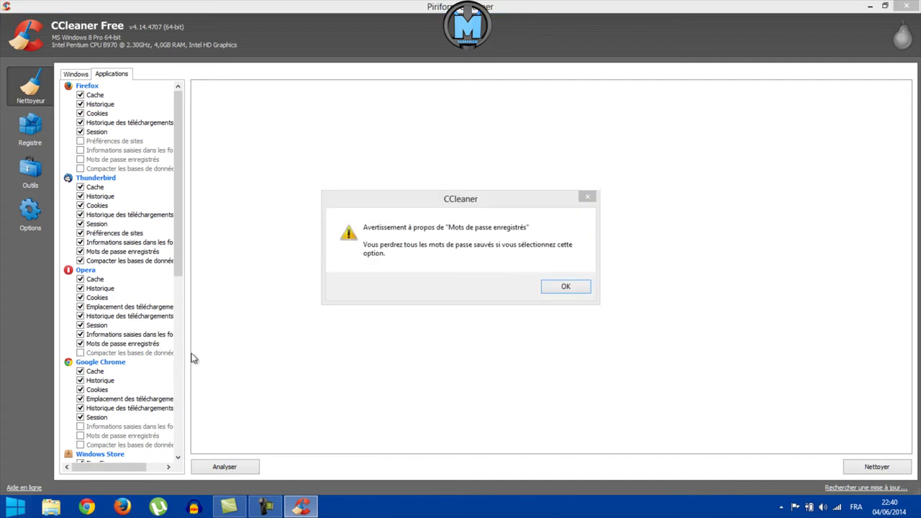
pyautogui.click(558, 286)
pyautogui.click(167, 353)
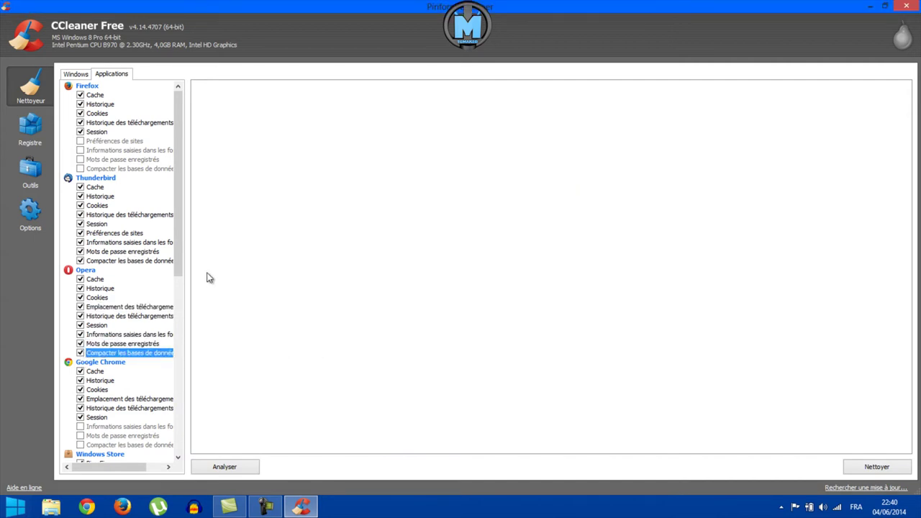
pyautogui.moveTo(180, 248); pyautogui.dragTo(177, 310)
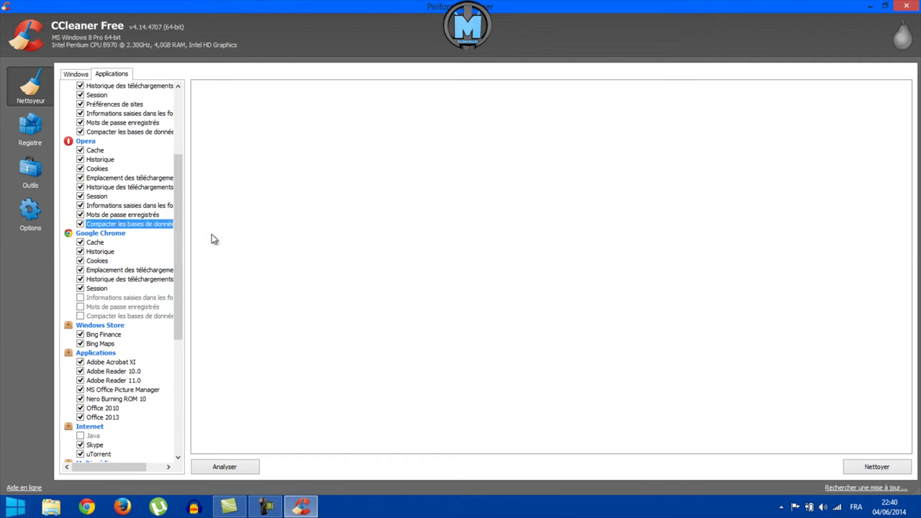
pyautogui.moveTo(180, 282); pyautogui.dragTo(115, 116)
pyautogui.click(82, 419)
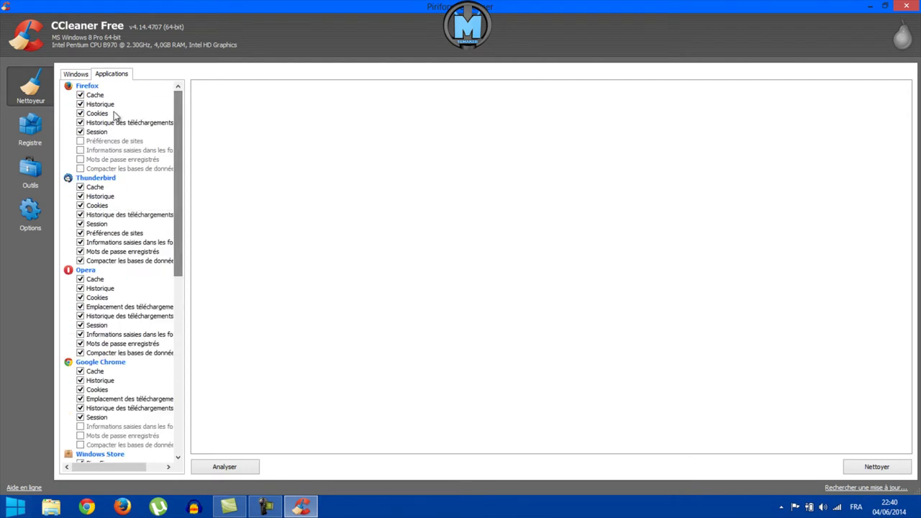
pyautogui.click(73, 73)
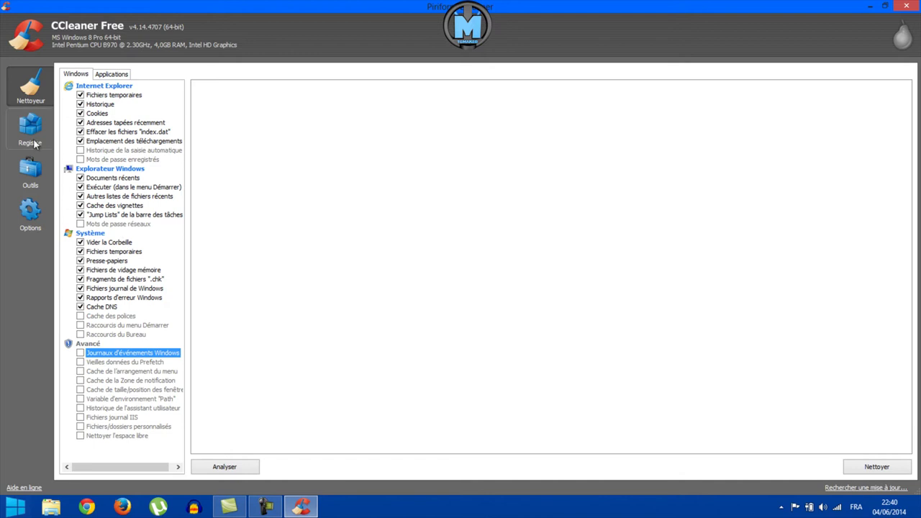
# Scan the registry for errors in all categories and look through the list of problems
pyautogui.click(30, 130)
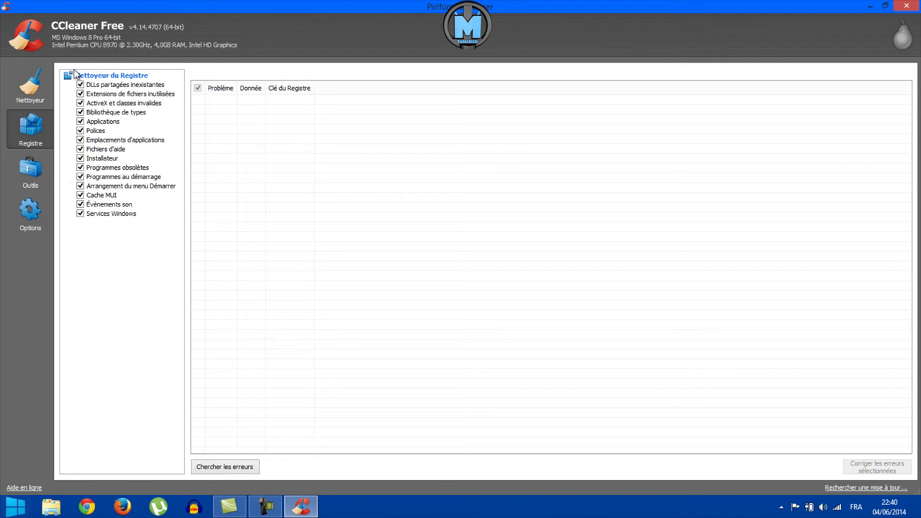
pyautogui.click(30, 87)
pyautogui.click(30, 129)
pyautogui.click(248, 473)
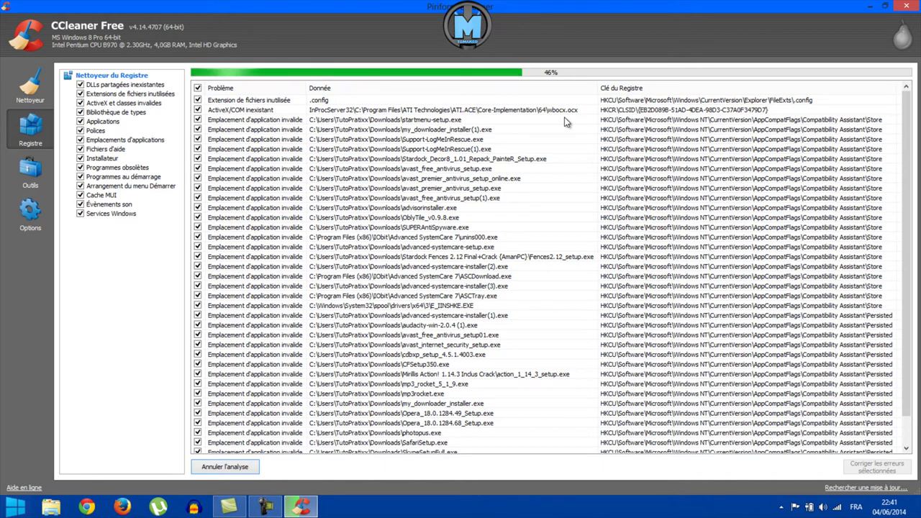
pyautogui.click(316, 150)
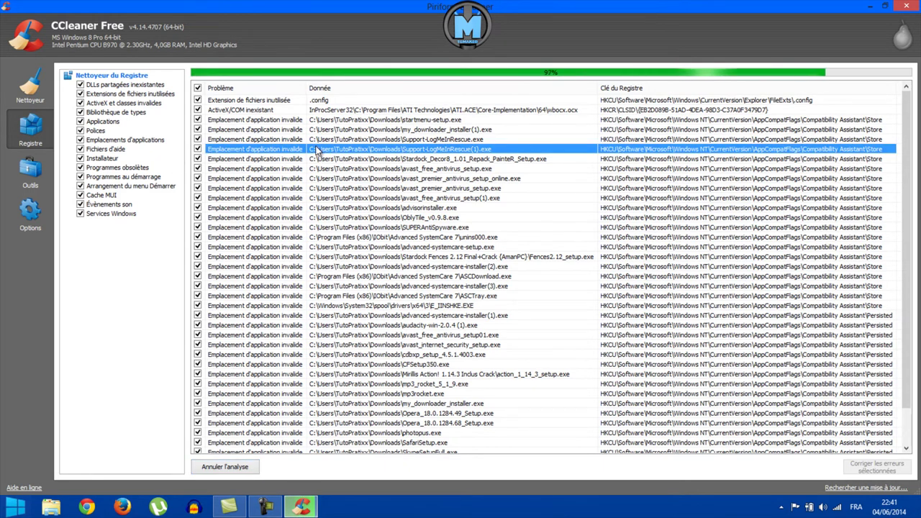
pyautogui.click(244, 178)
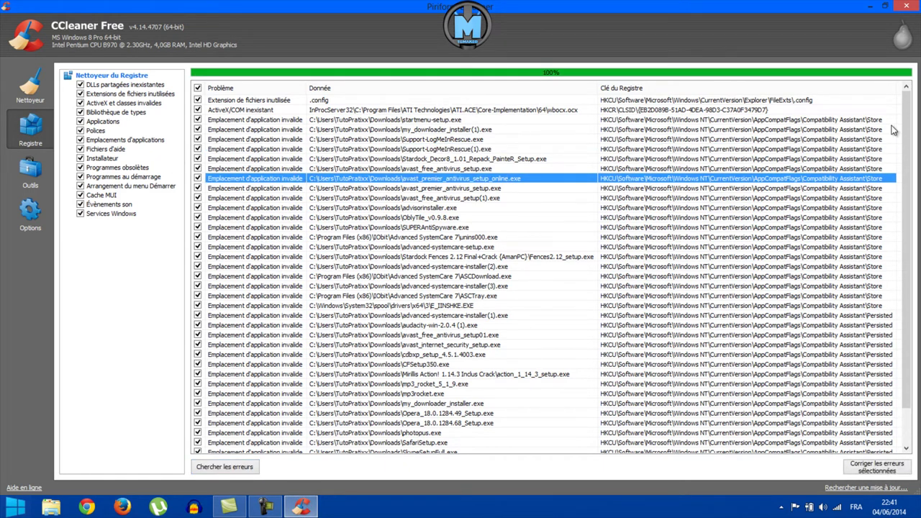
pyautogui.scroll(-1, 895, 144)
pyautogui.scroll(1, 895, 144)
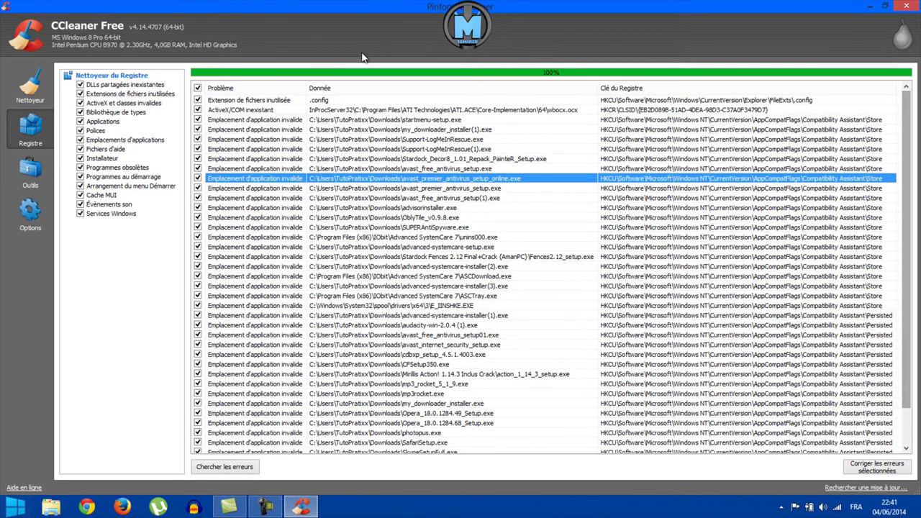
# Fix all selected registry errors without backing up the keys, and close the repair dialog
pyautogui.click(859, 468)
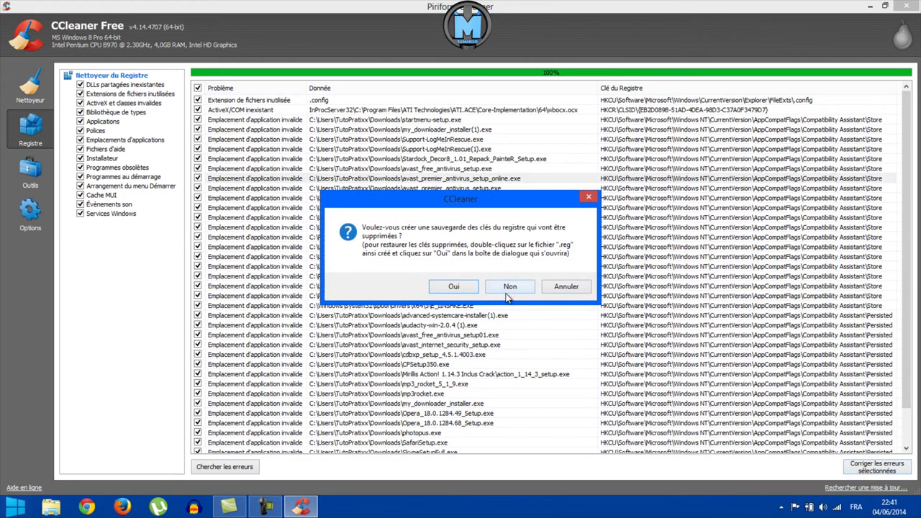
pyautogui.click(510, 288)
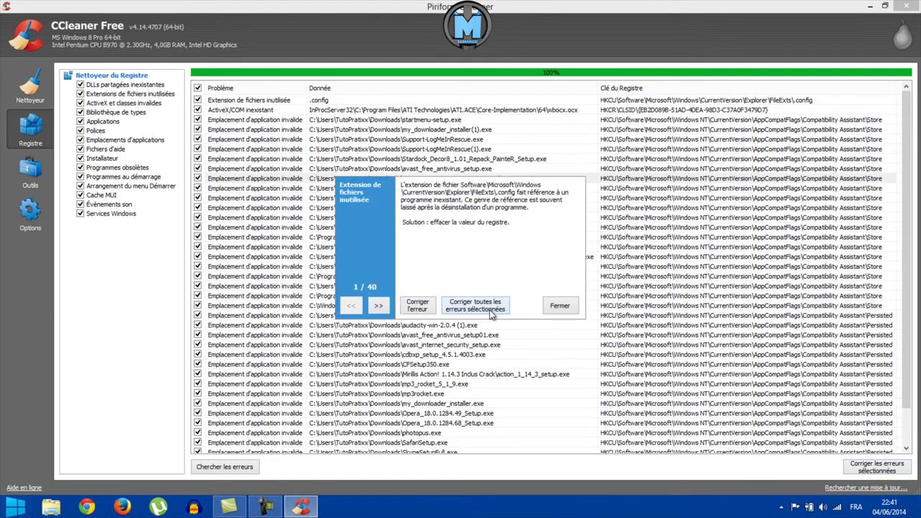
pyautogui.click(490, 310)
pyautogui.click(559, 306)
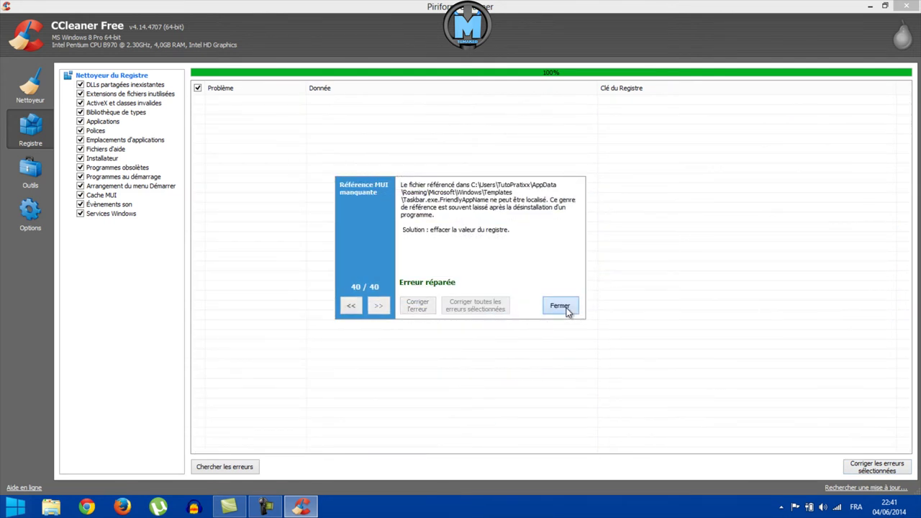
# Rescan the registry for remaining errors, and analyse the selected Windows and application items for files to clean
pyautogui.click(227, 466)
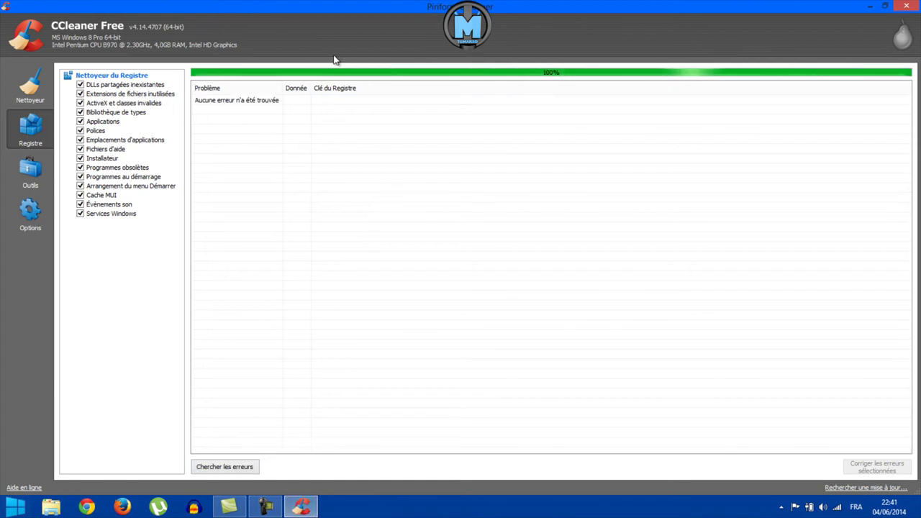
pyautogui.click(32, 84)
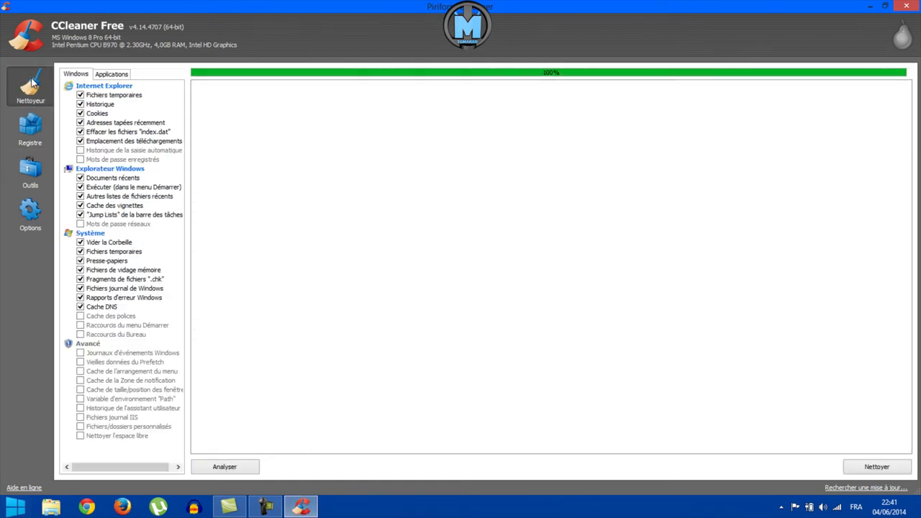
pyautogui.click(235, 471)
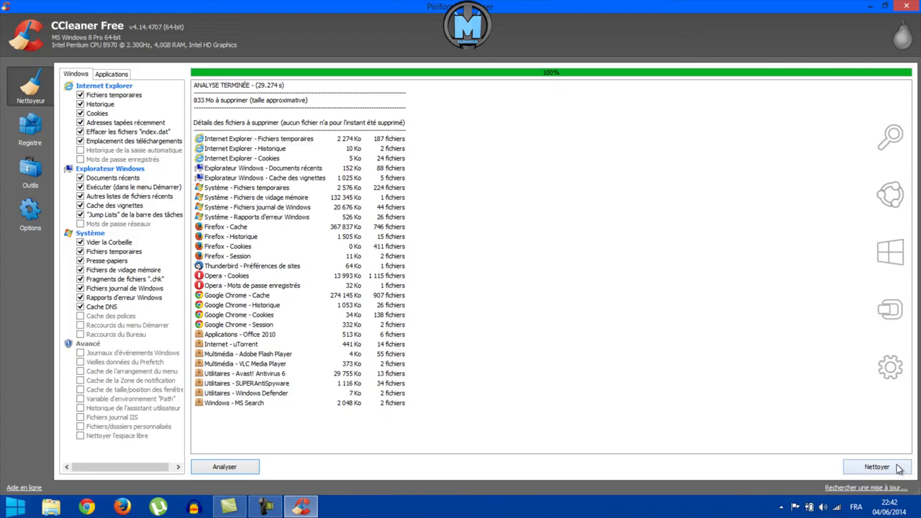
# Clean all analysed files from the system, confirming their permanent deletion, and check the total amount removed
pyautogui.click(898, 467)
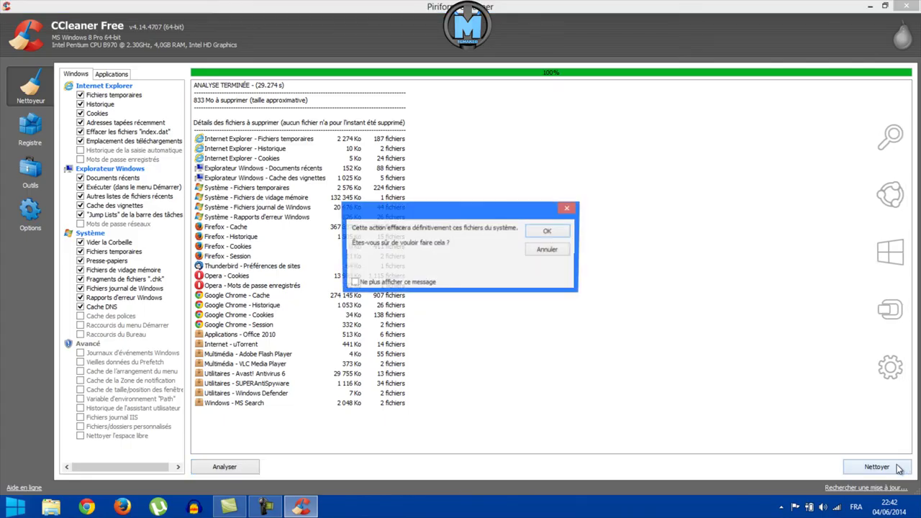
pyautogui.click(564, 237)
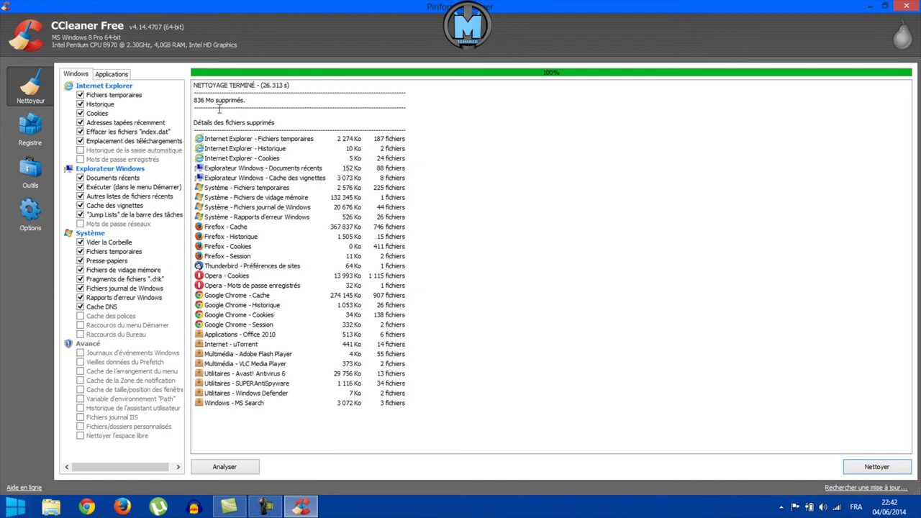
pyautogui.moveTo(195, 100); pyautogui.dragTo(217, 101)
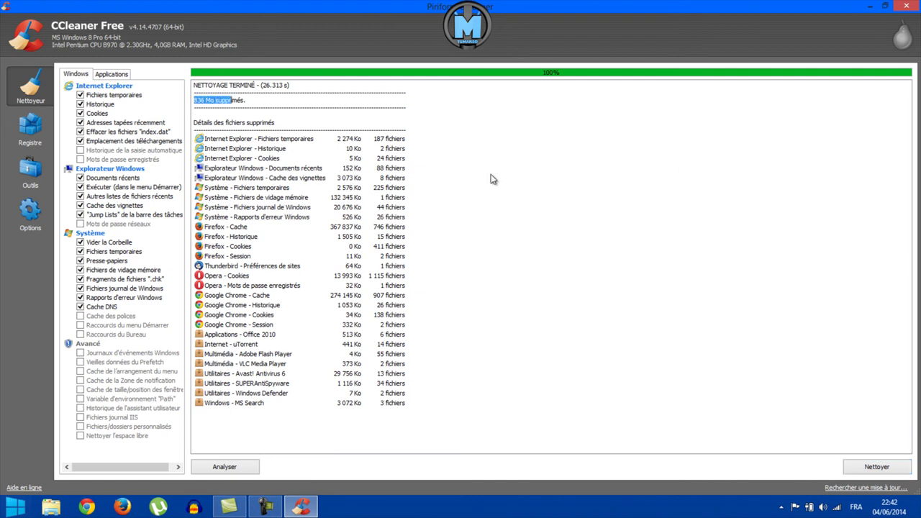
pyautogui.click(715, 283)
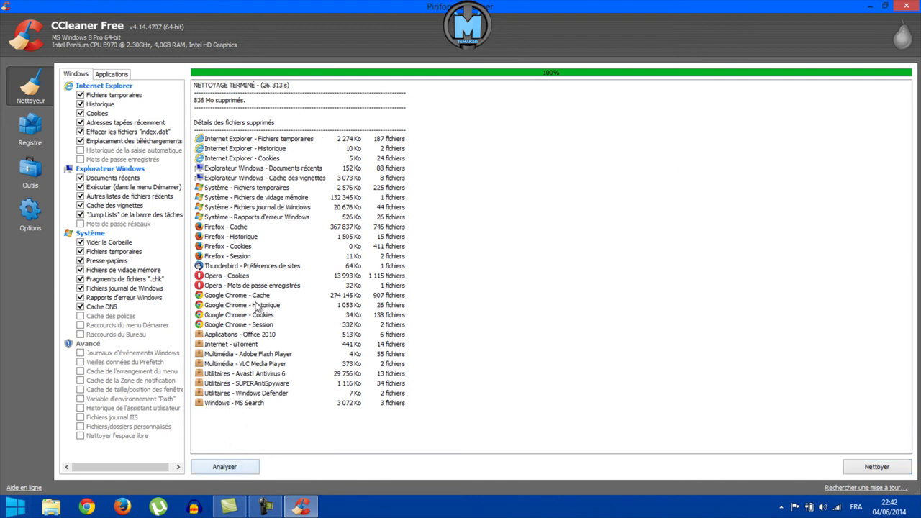
# Analyse the system again and run a second cleaning pass, confirming the permanent deletion
pyautogui.click(225, 466)
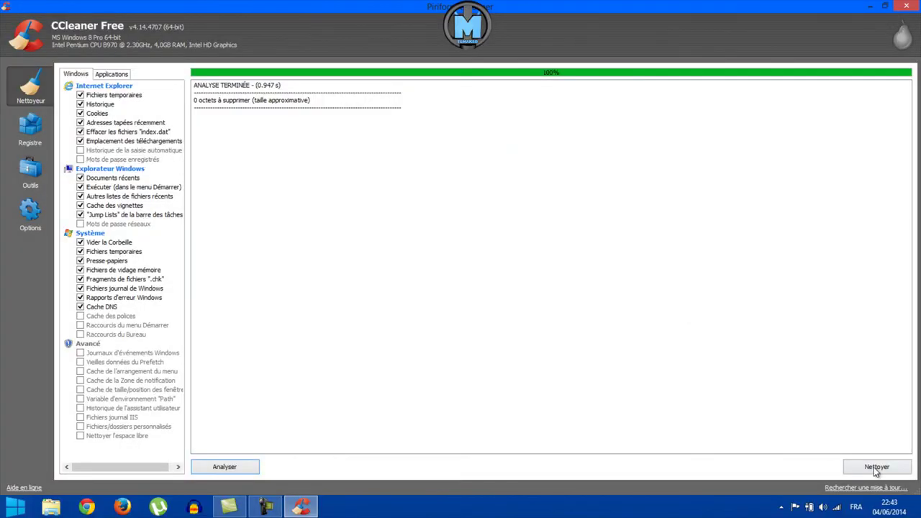
pyautogui.click(876, 466)
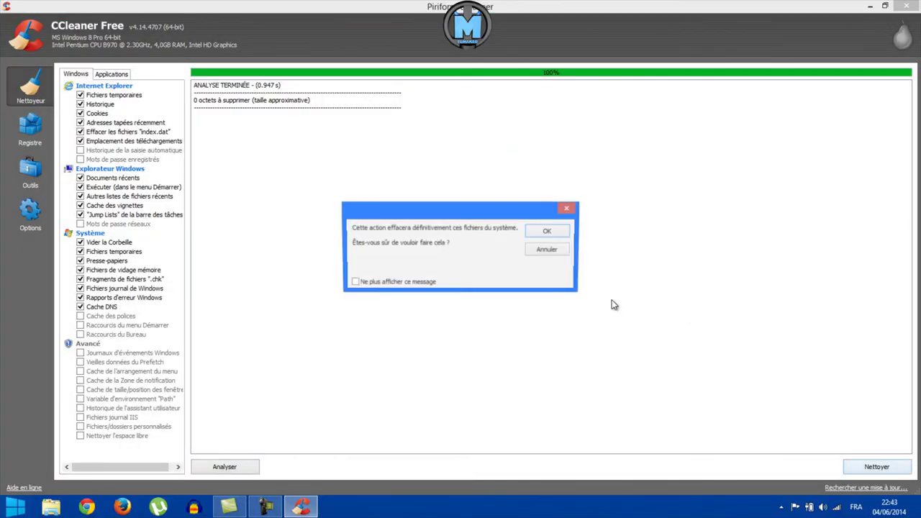
pyautogui.click(532, 231)
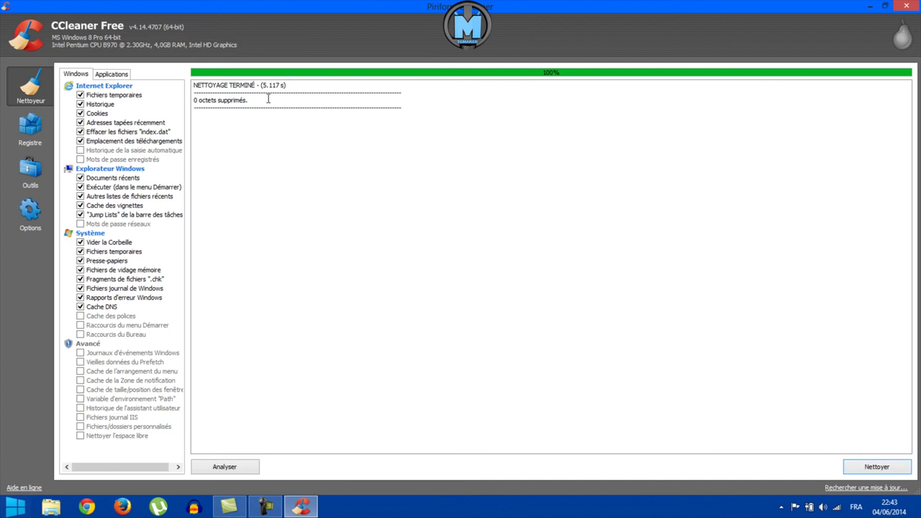
# Look at the program uninstall tool and the basic program settings, including the available interface languages
pyautogui.click(51, 193)
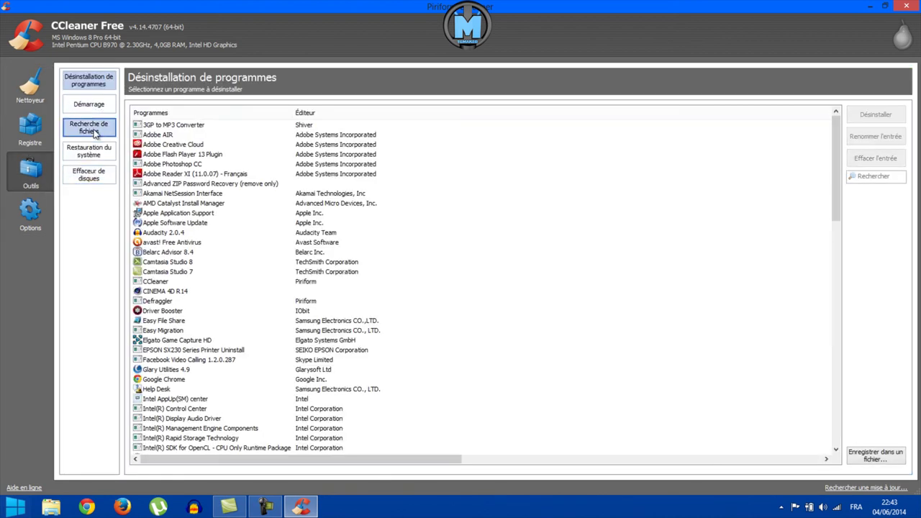
pyautogui.click(30, 212)
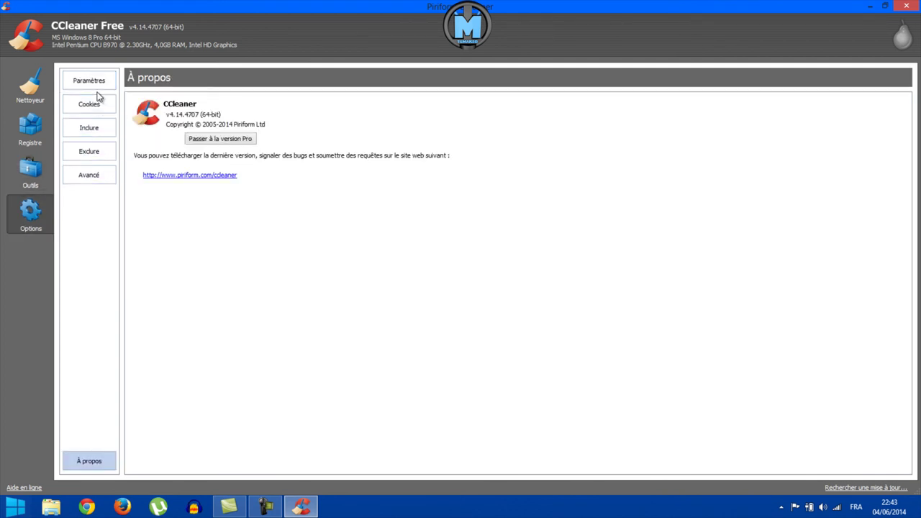
pyautogui.click(98, 87)
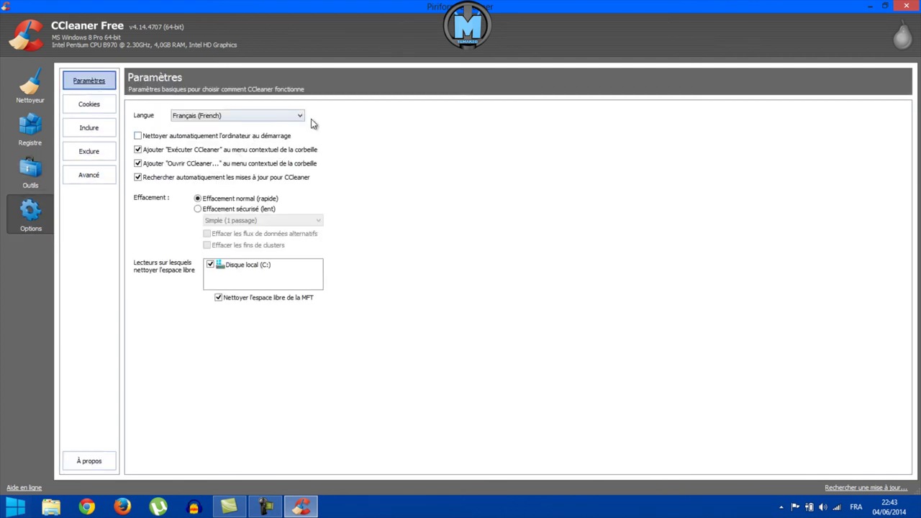
pyautogui.doubleClick(281, 117)
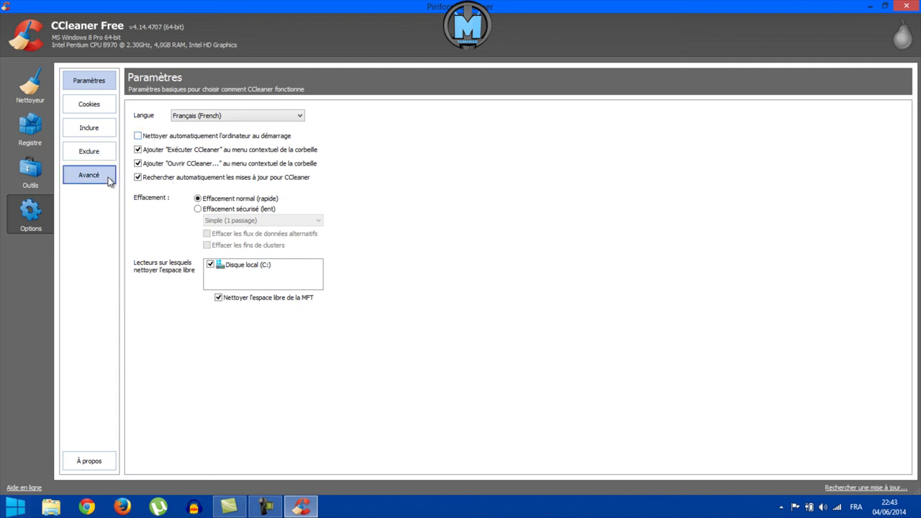
# Review the cleaner, registry and options sections, and examine the startup and program uninstall tools
pyautogui.click(267, 507)
pyautogui.click(280, 510)
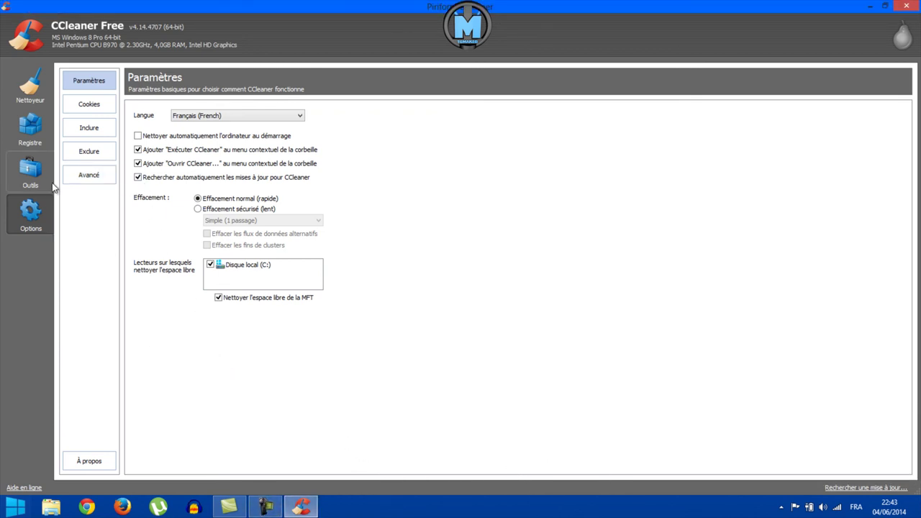
pyautogui.click(38, 135)
pyautogui.click(30, 212)
pyautogui.click(30, 86)
pyautogui.click(40, 122)
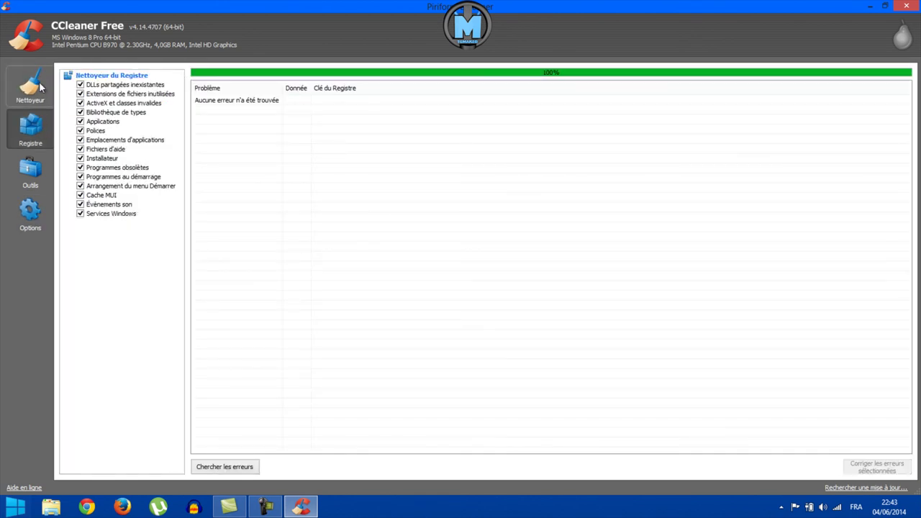
pyautogui.click(31, 212)
pyautogui.click(36, 184)
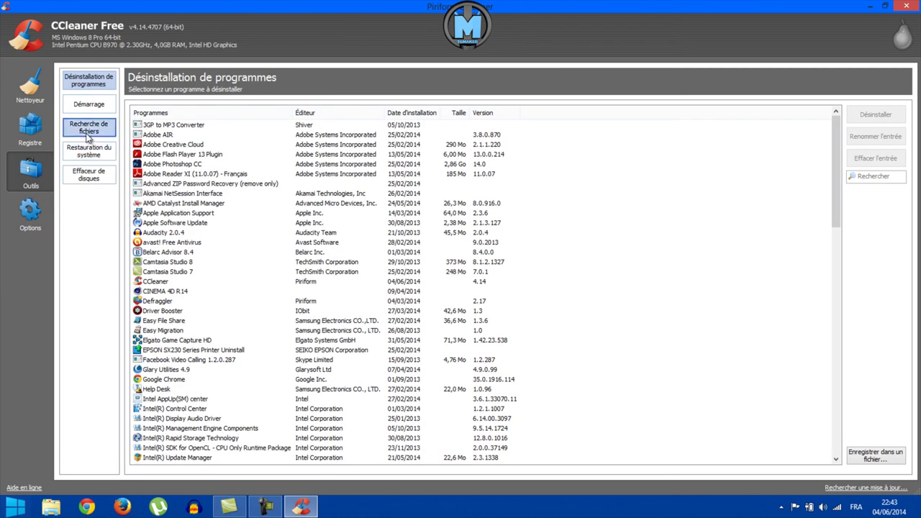
pyautogui.click(93, 105)
pyautogui.click(94, 82)
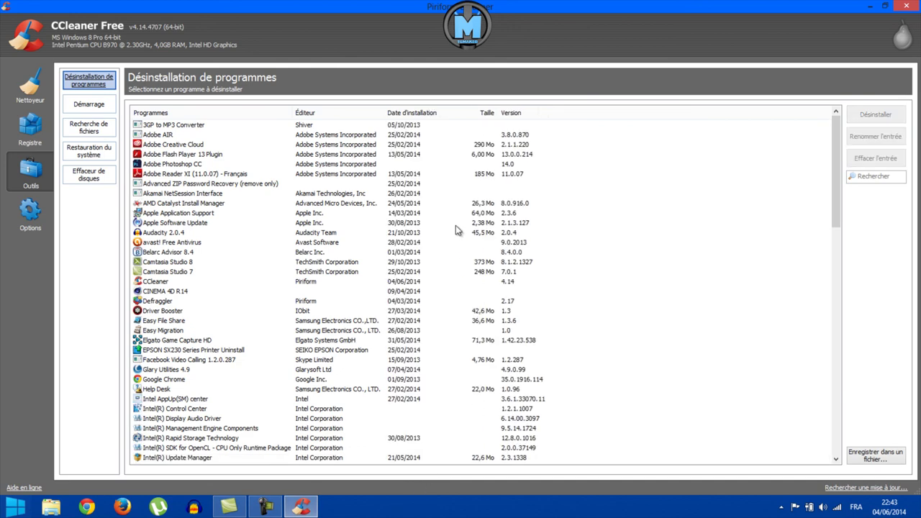
# Close CCleaner and return to the desktop
pyautogui.click(916, 5)
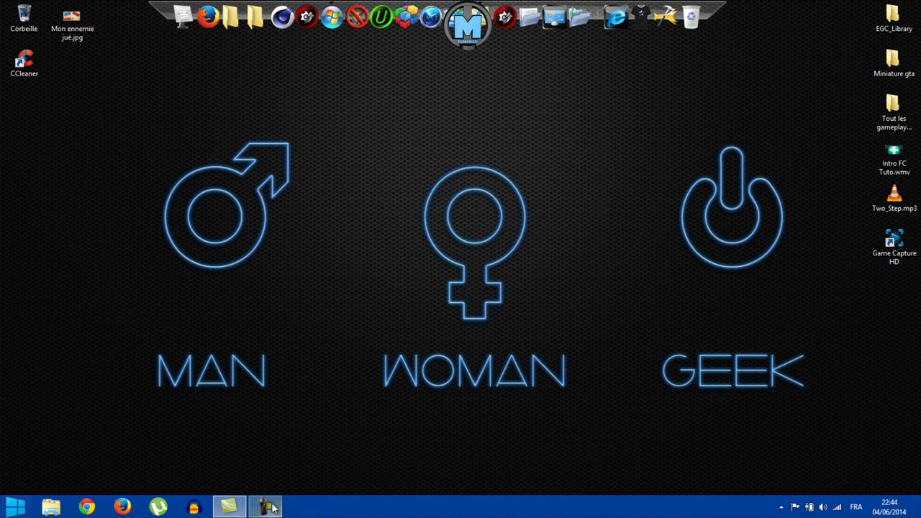
pyautogui.moveTo(266, 507)
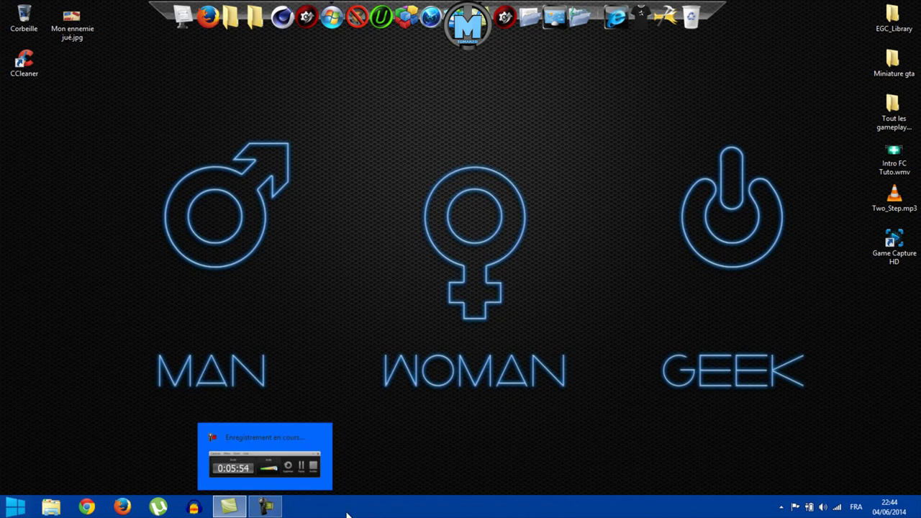